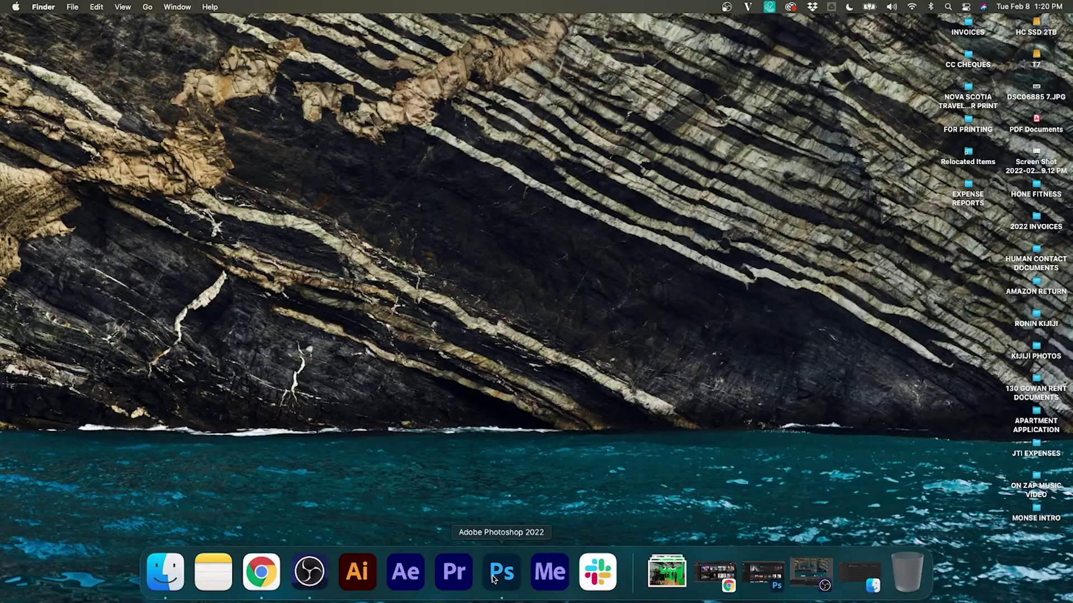
Step: Launch Photoshop and create a 1920×1080 px document named 'FACETUNE TUTORIAL - v1'
left_click(501, 571)
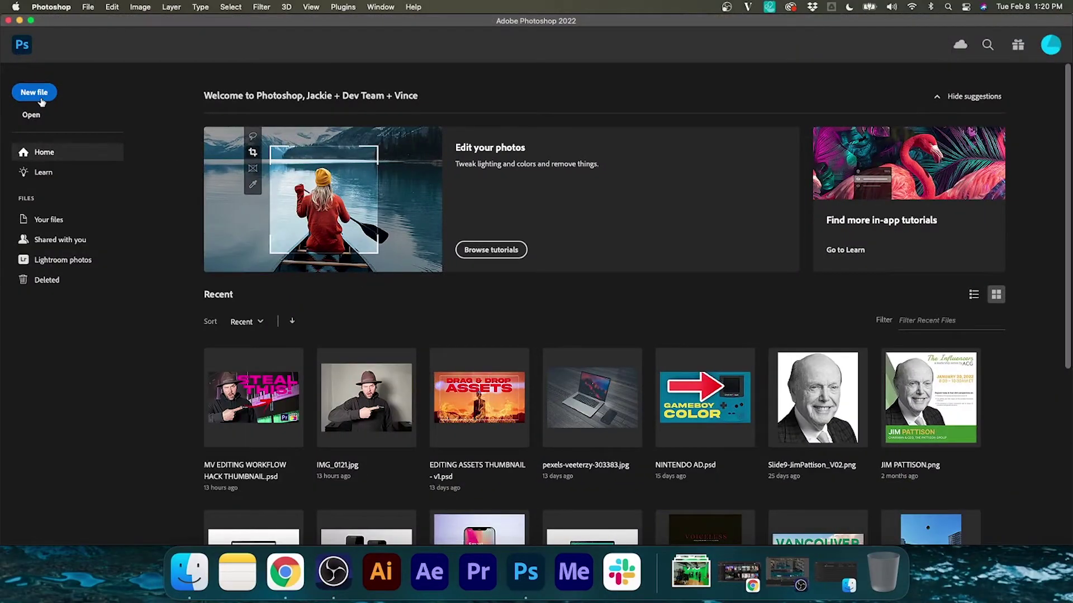
left_click(35, 93)
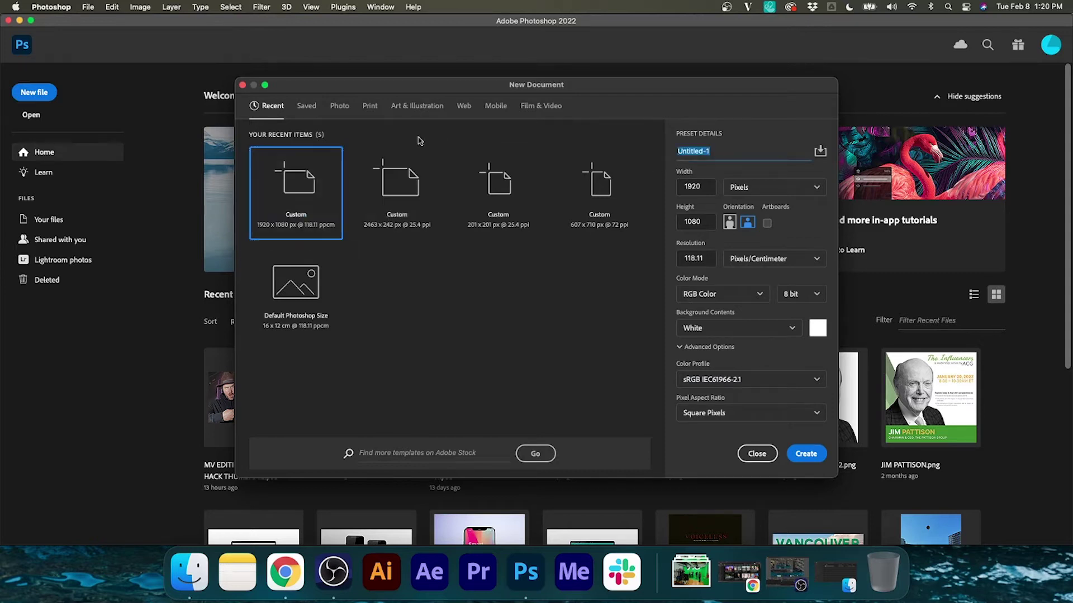
type("FACETUNE TUTORIAL - v1")
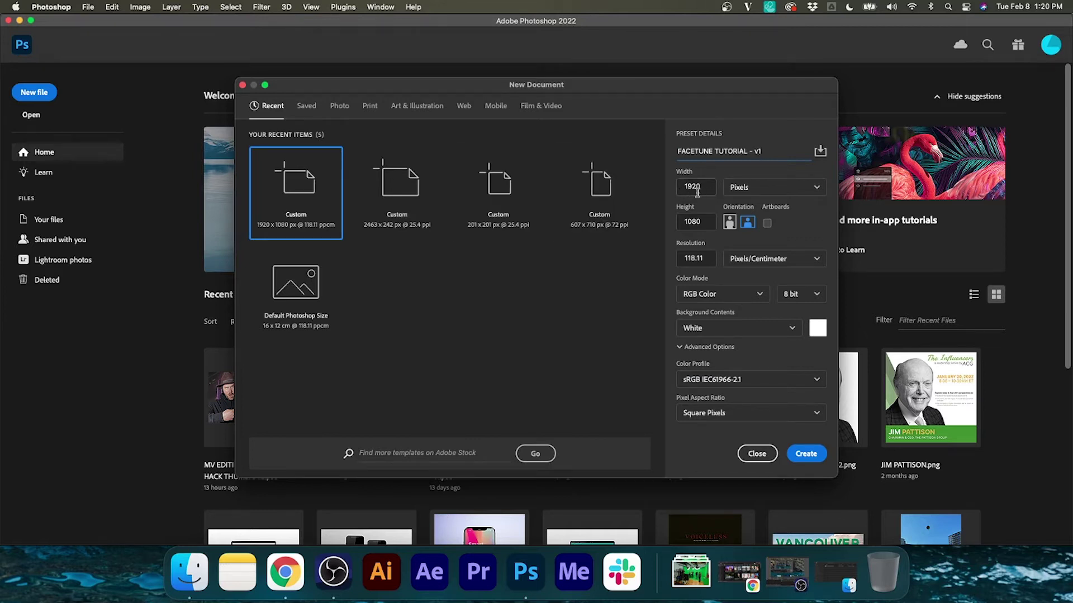
left_click(806, 453)
Step: Drag the surprised-woman photo from the STOCK PHOTOS folder in Finder onto the canvas
left_click(200, 578)
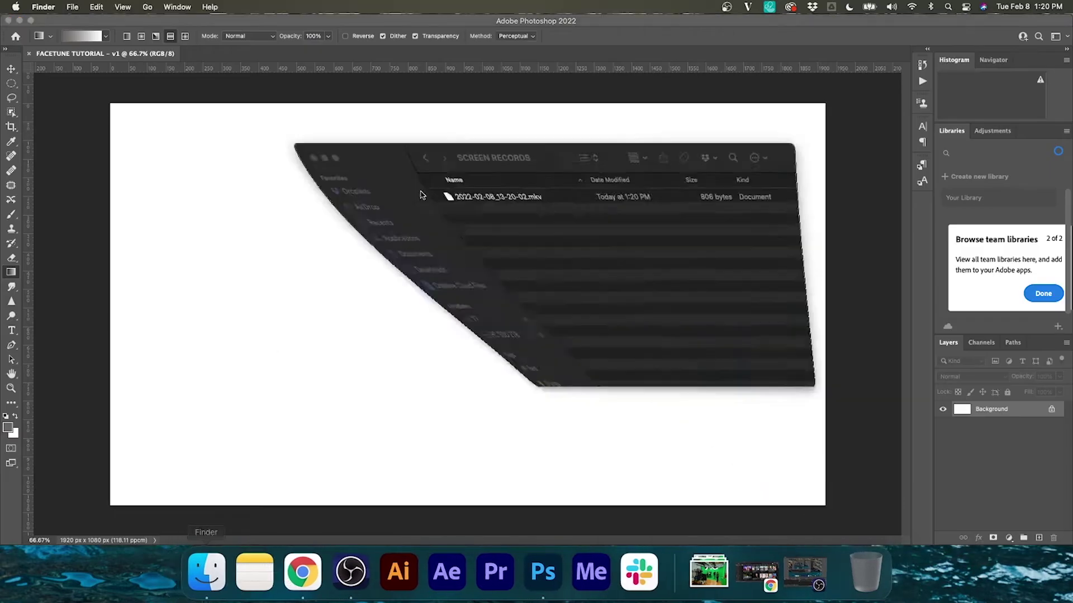
left_click(410, 101)
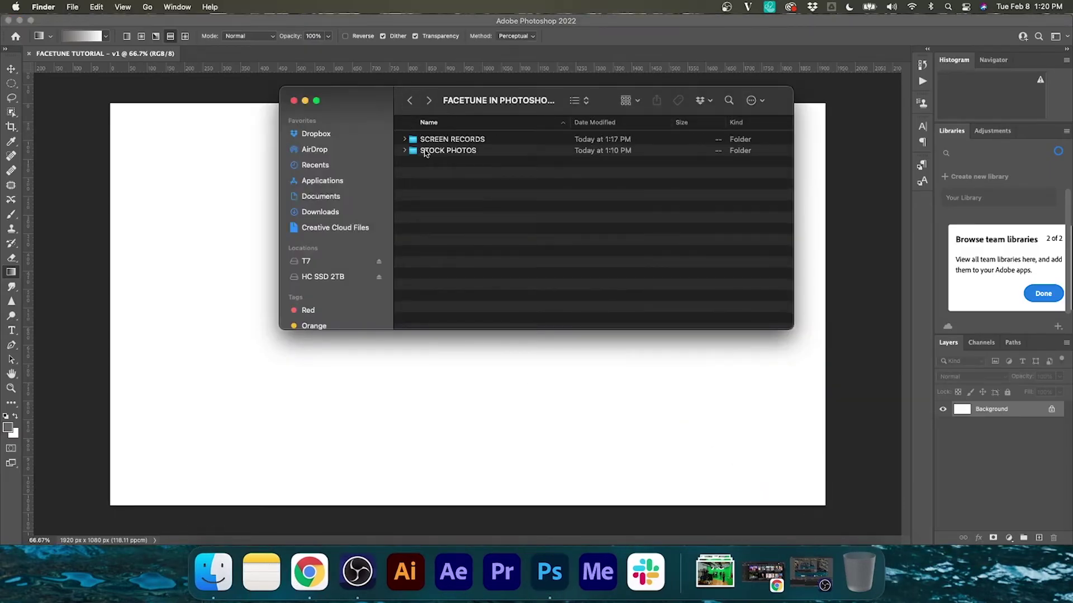
double_click(424, 151)
left_click_drag(436, 153, 191, 211)
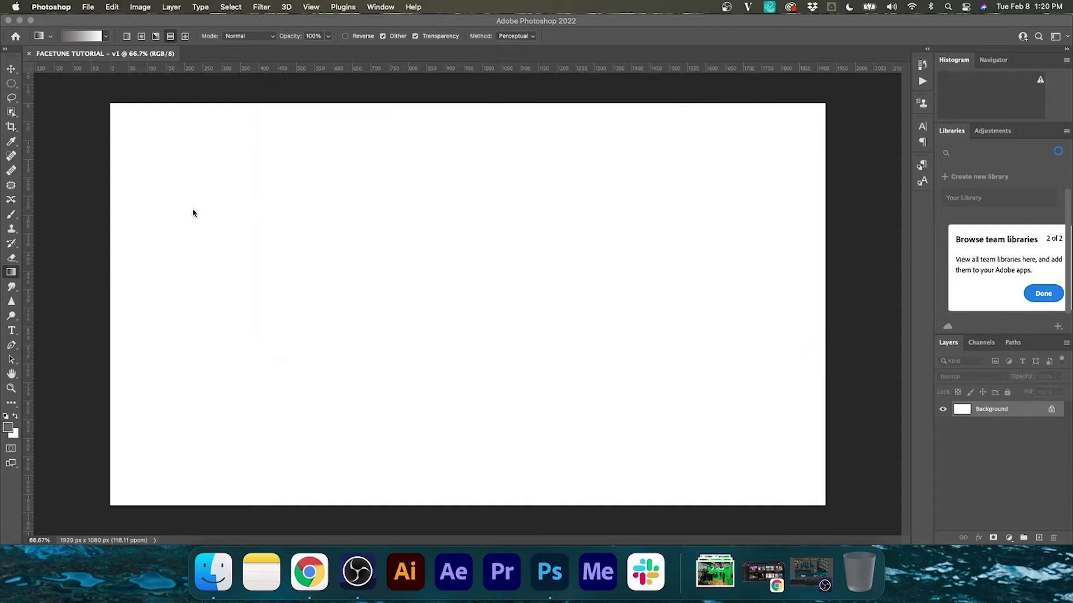
Step: Scale and position the placed photo to fill the 1920×1080 canvas, then commit it
left_click_drag(165, 106, 37, 53)
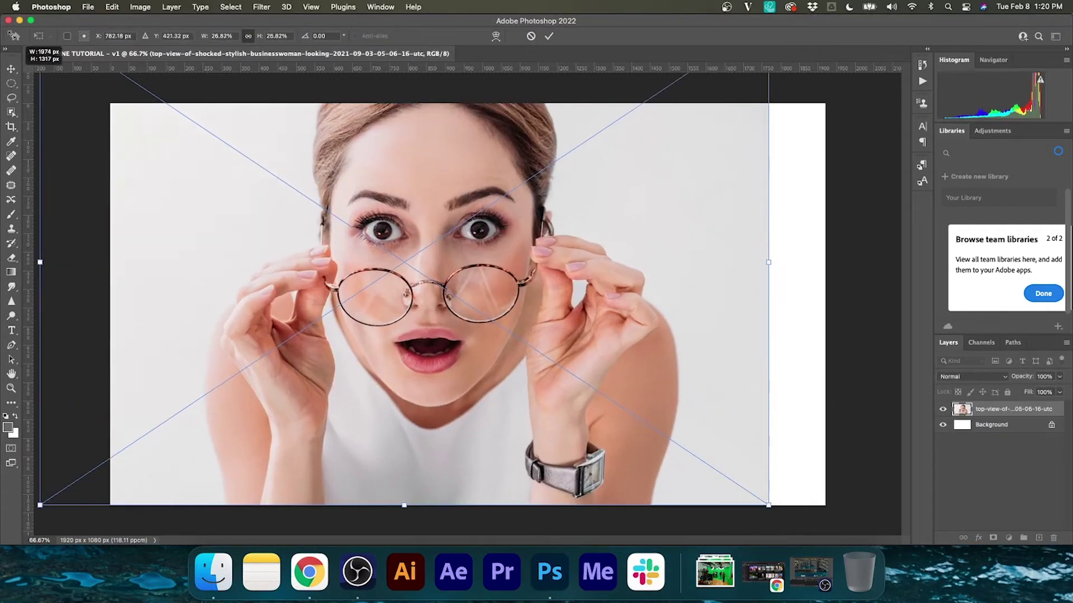
left_click_drag(564, 212, 618, 225)
left_click_drag(840, 515, 824, 498)
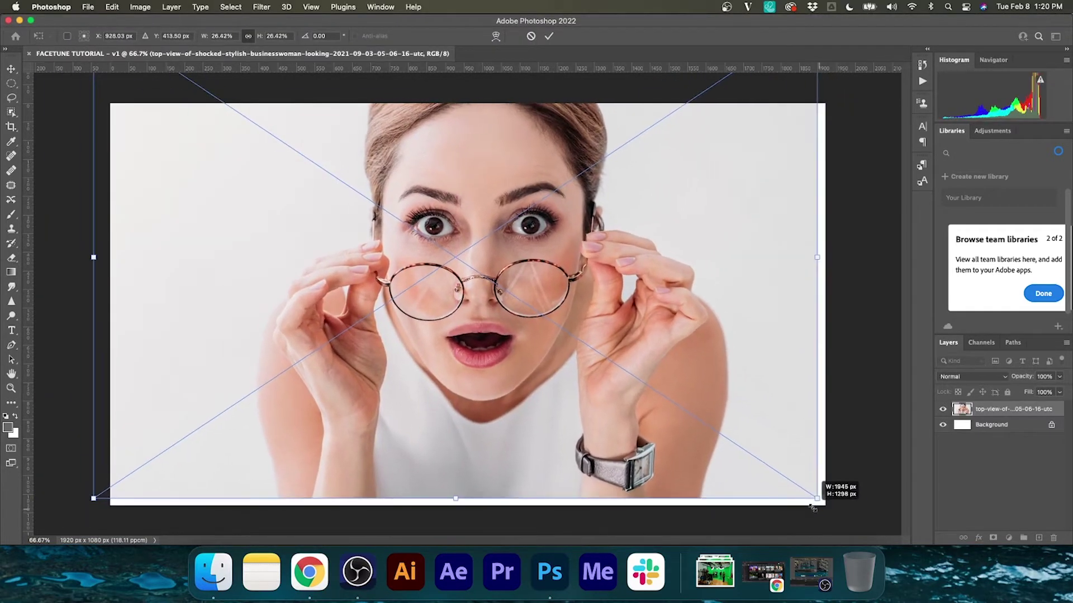
left_click_drag(790, 418, 803, 502)
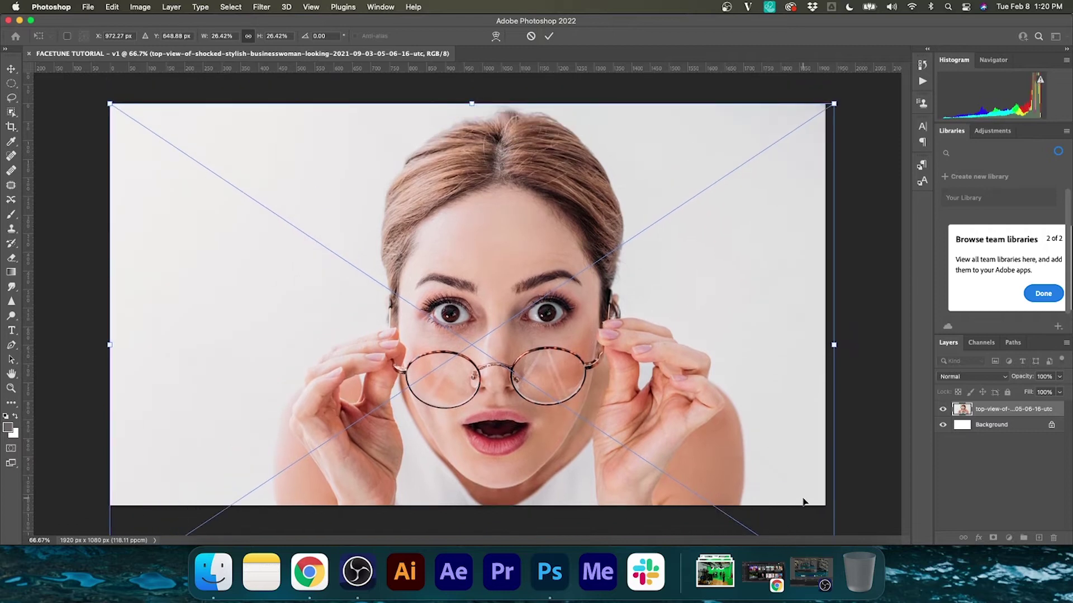
left_click(549, 36)
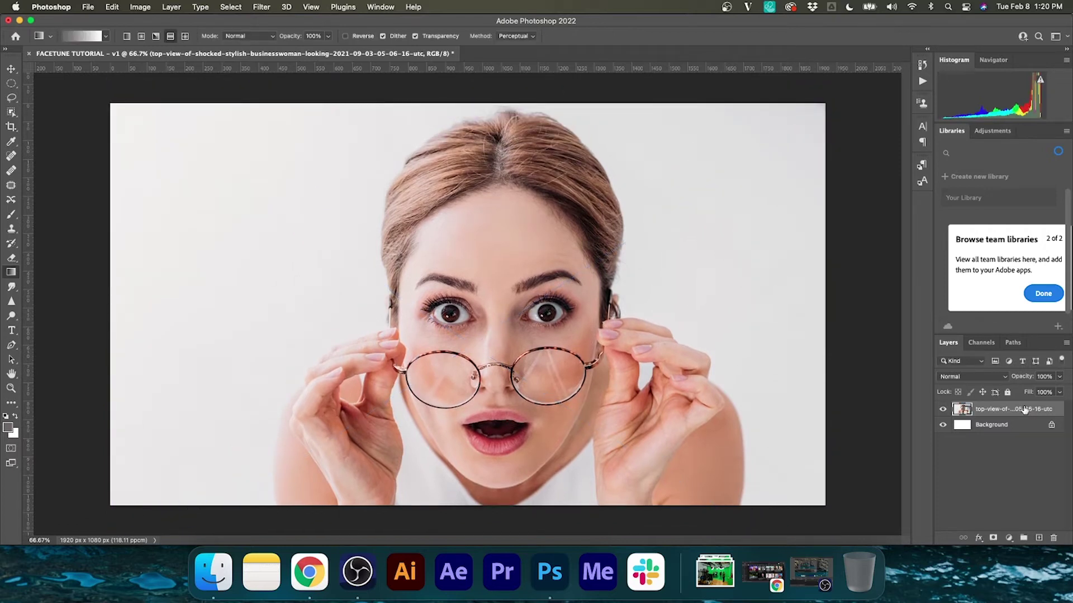
Step: Open Liquify with brush size 35, test and undo a lash warp, and reveal the face controls
left_click(262, 8)
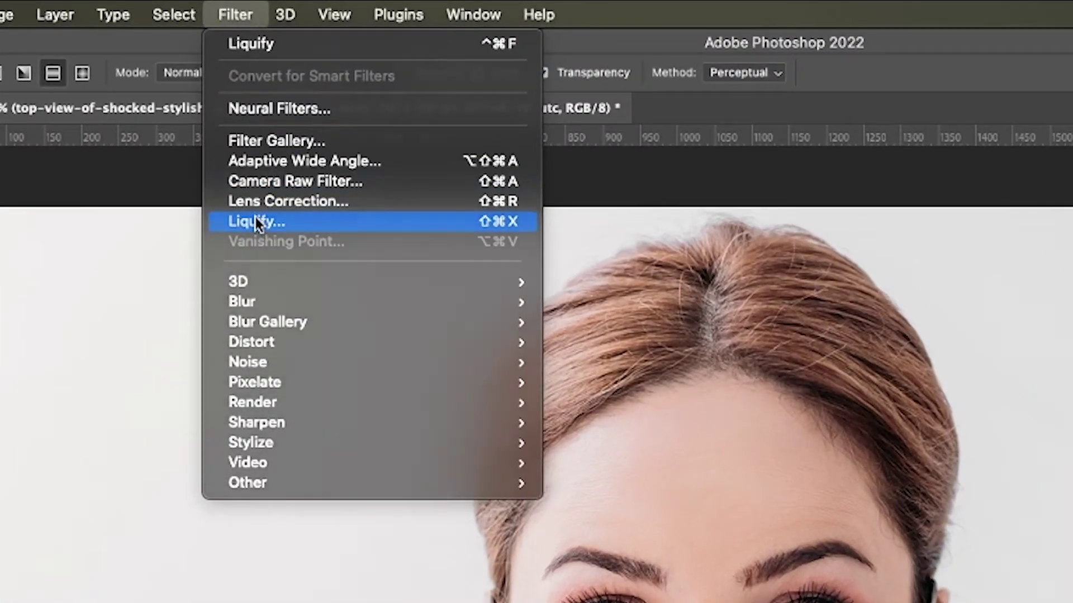
left_click(256, 221)
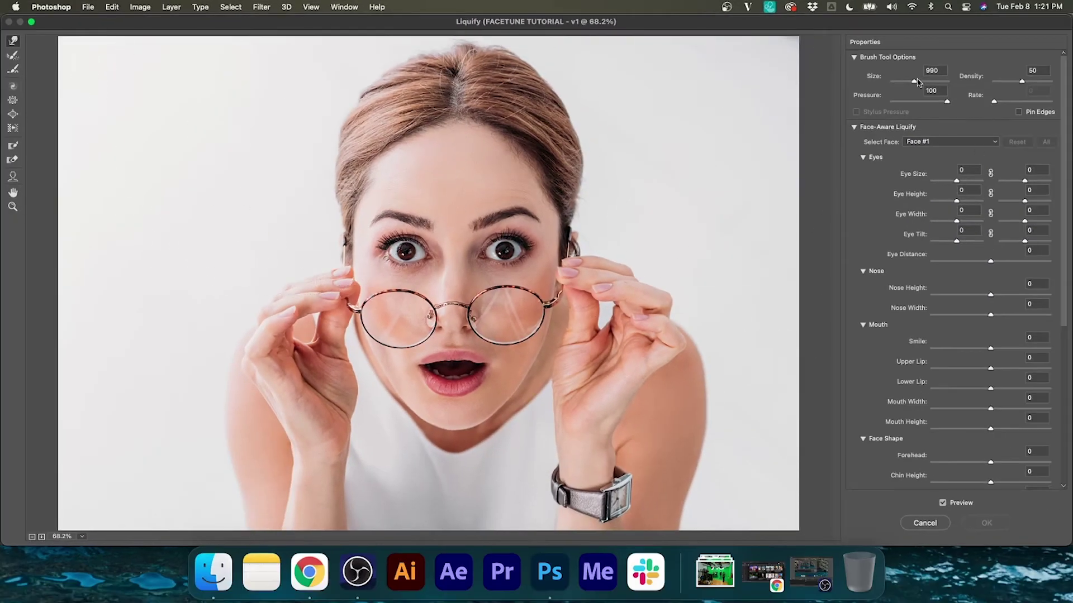
left_click_drag(916, 83, 898, 85)
left_click_drag(410, 239, 376, 237)
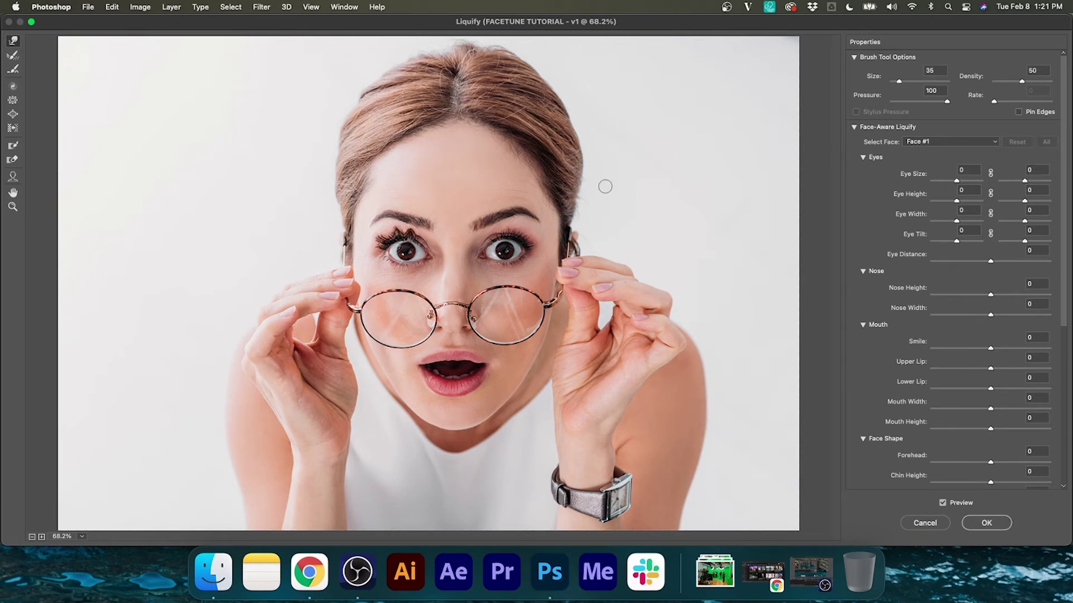
key("alt")
key("super+z")
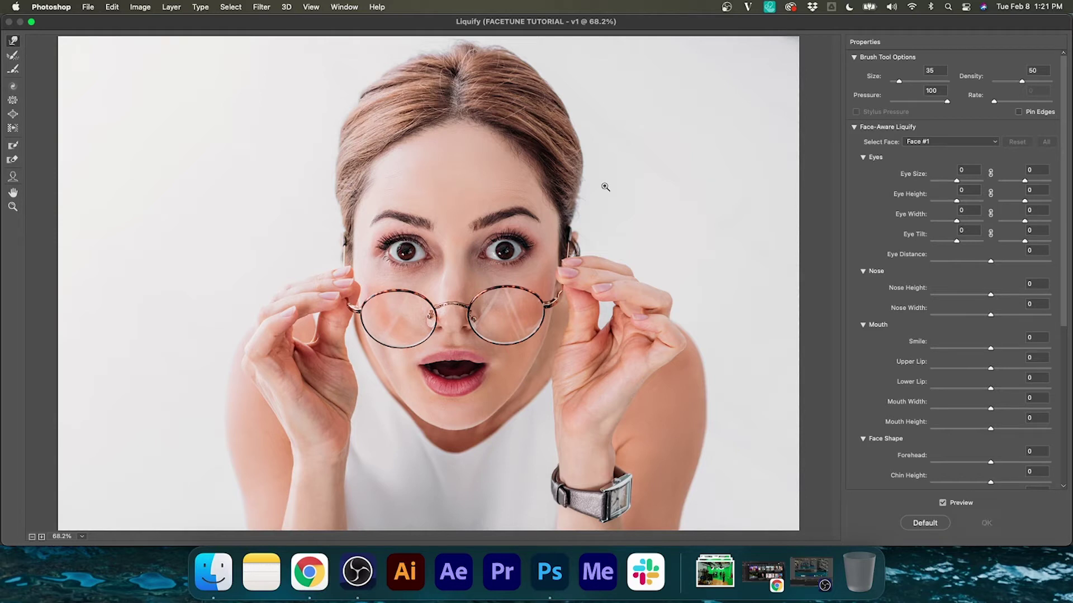
left_click(854, 57)
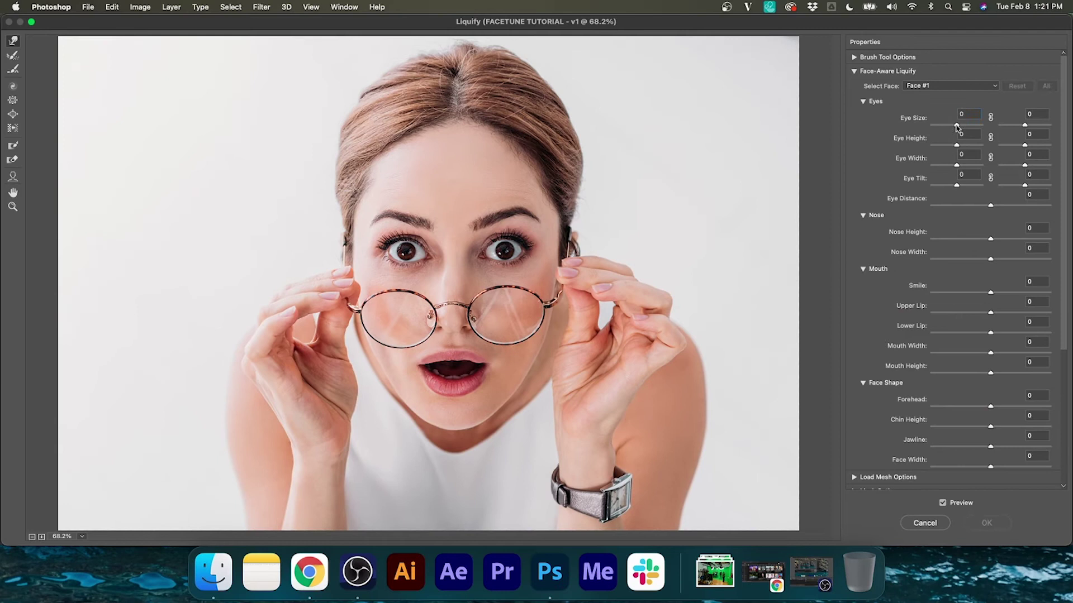
left_click_drag(956, 125, 1050, 125)
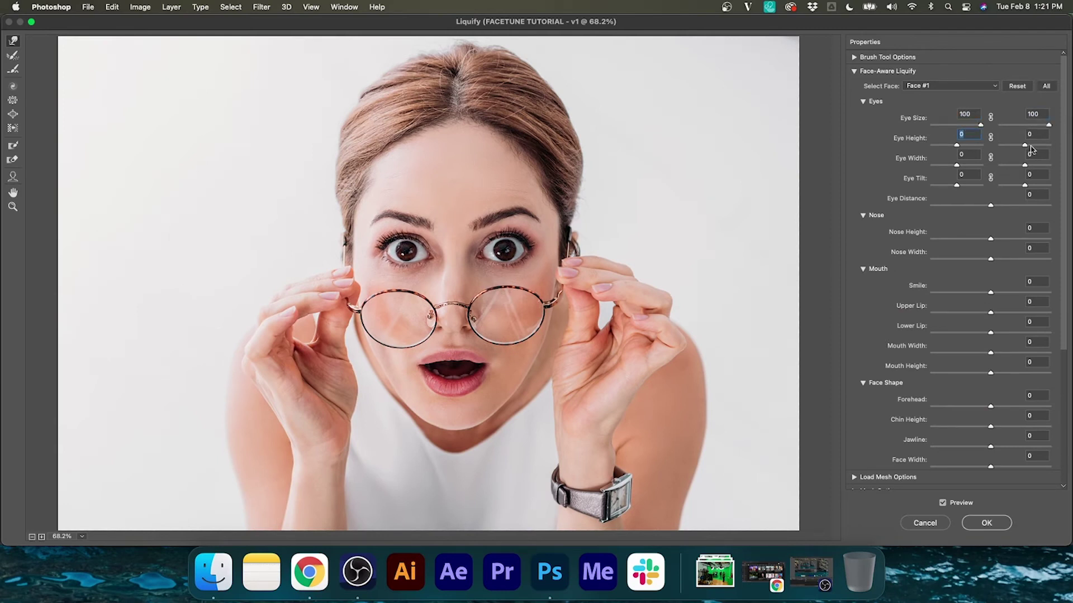
left_click_drag(956, 145, 1069, 146)
left_click_drag(957, 166, 1057, 170)
left_click_drag(957, 185, 913, 191)
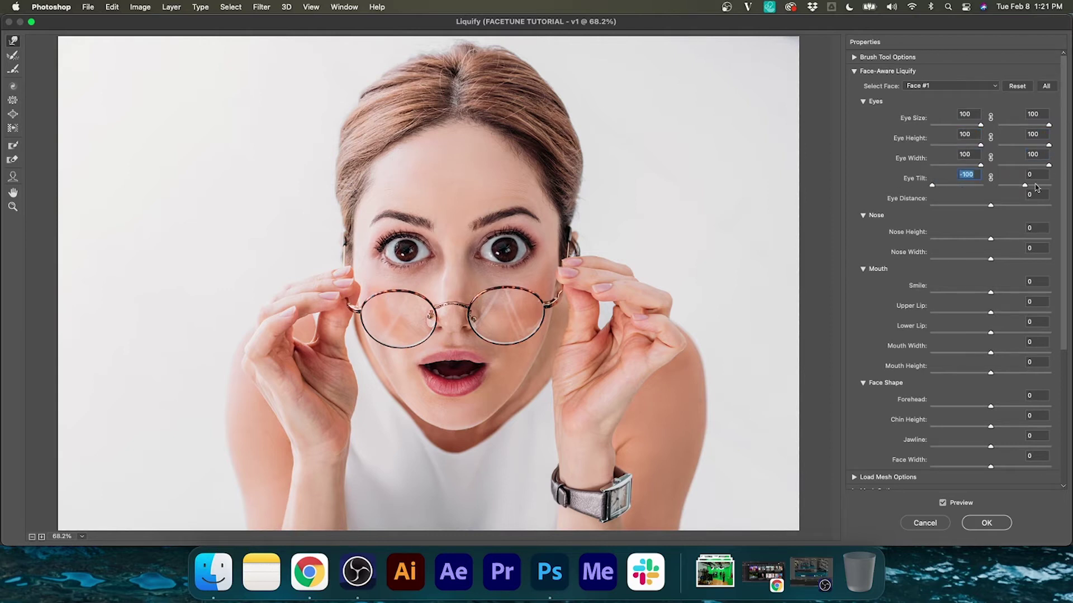
left_click_drag(1024, 185, 1047, 208)
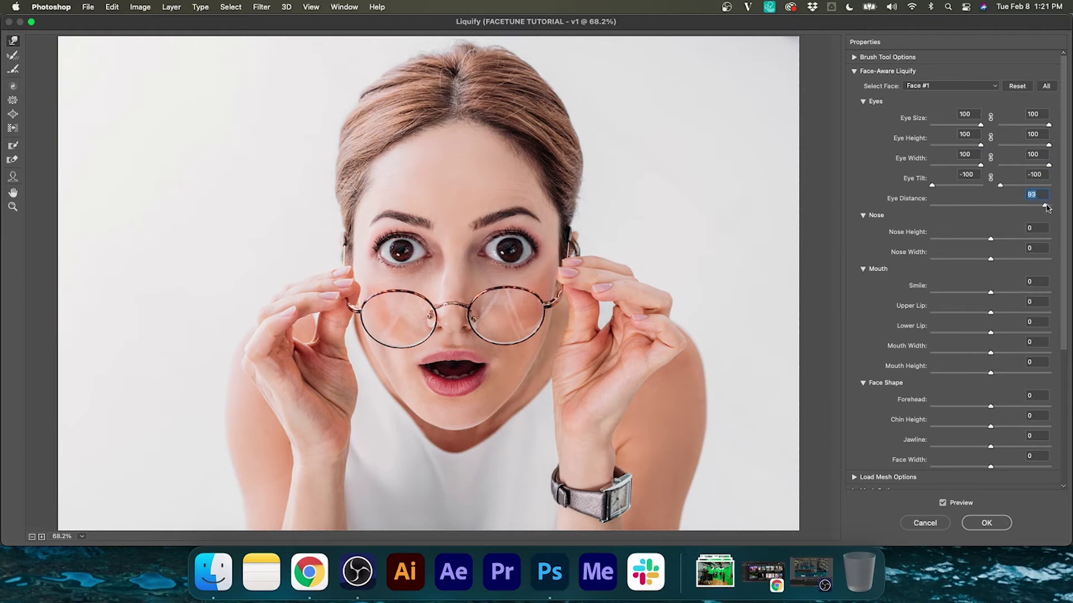
key("alt+super+z")
key("alt+super+z")
key("alt+super+z")
key("alt+super+z")
key("alt+super+z")
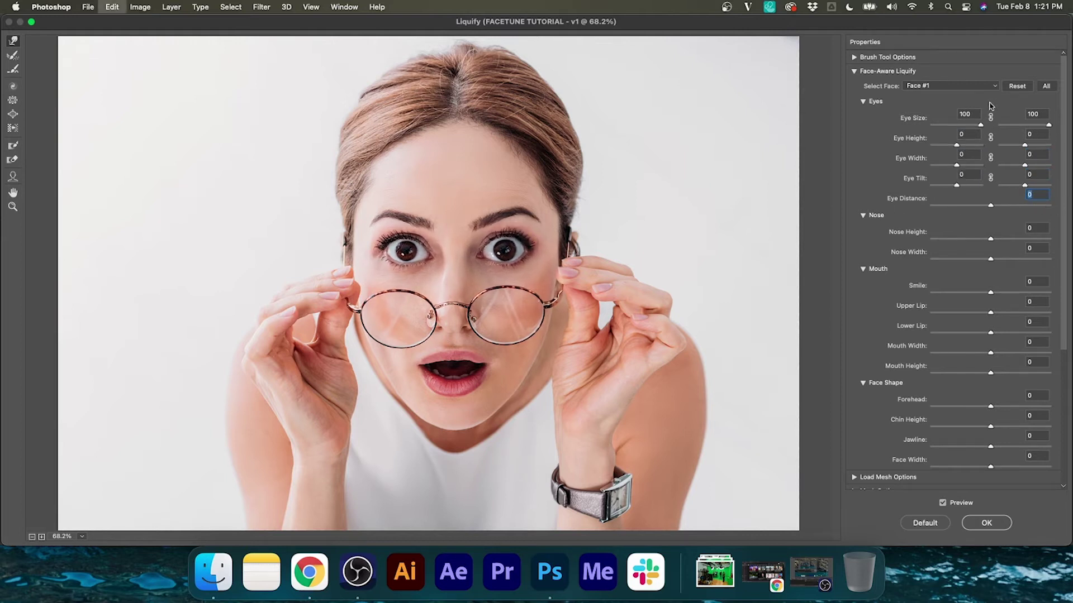
key("alt+super+z")
key("alt+super+z")
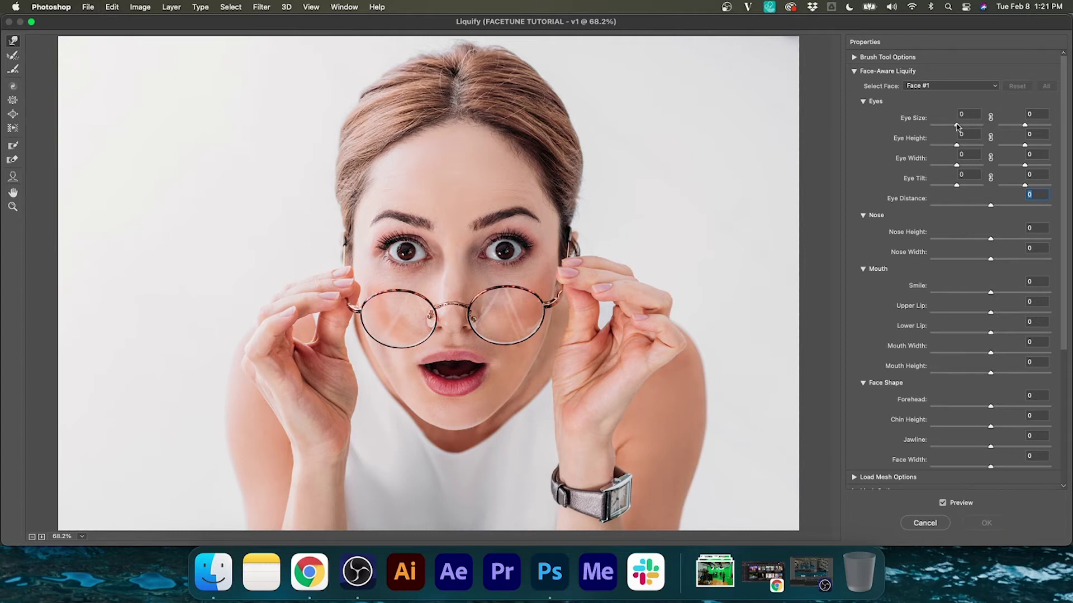
left_click_drag(957, 127, 970, 127)
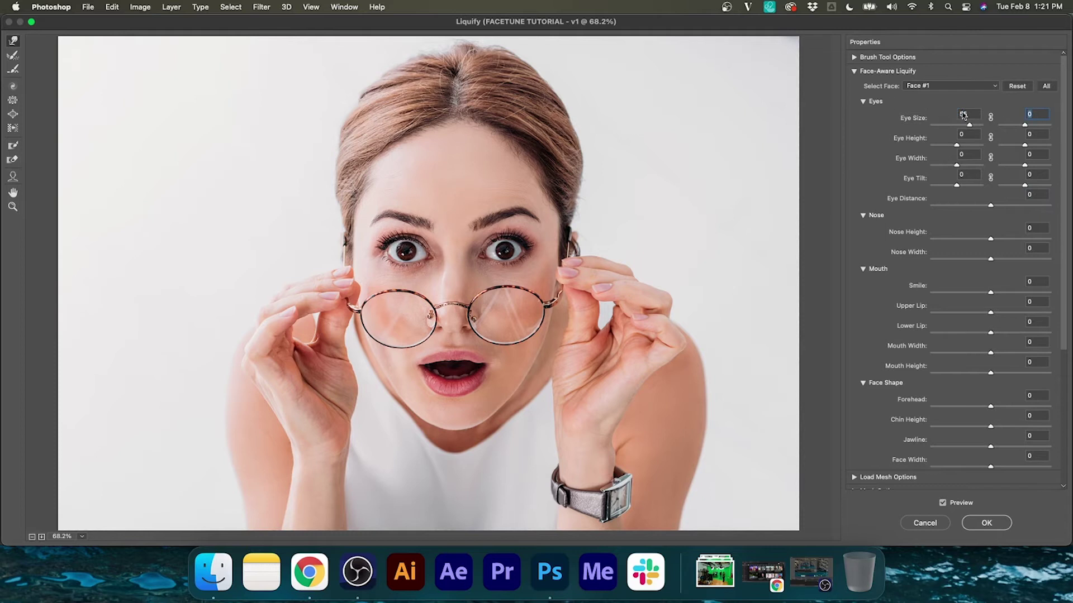
Step: Set Eye Height and Eye Width to 55 for both eyes
type("55")
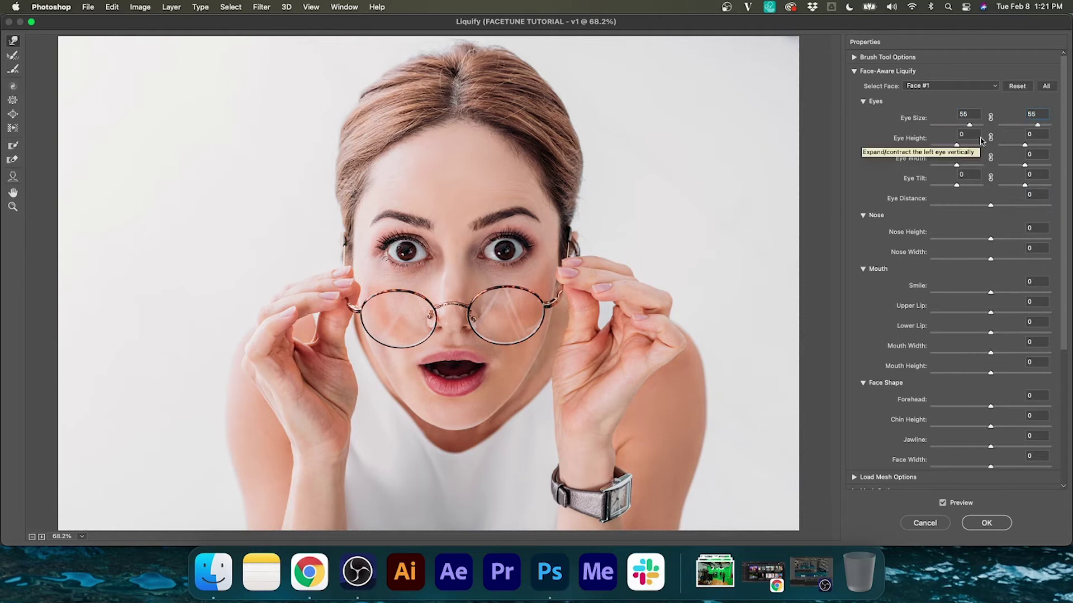
left_click_drag(957, 146, 968, 147)
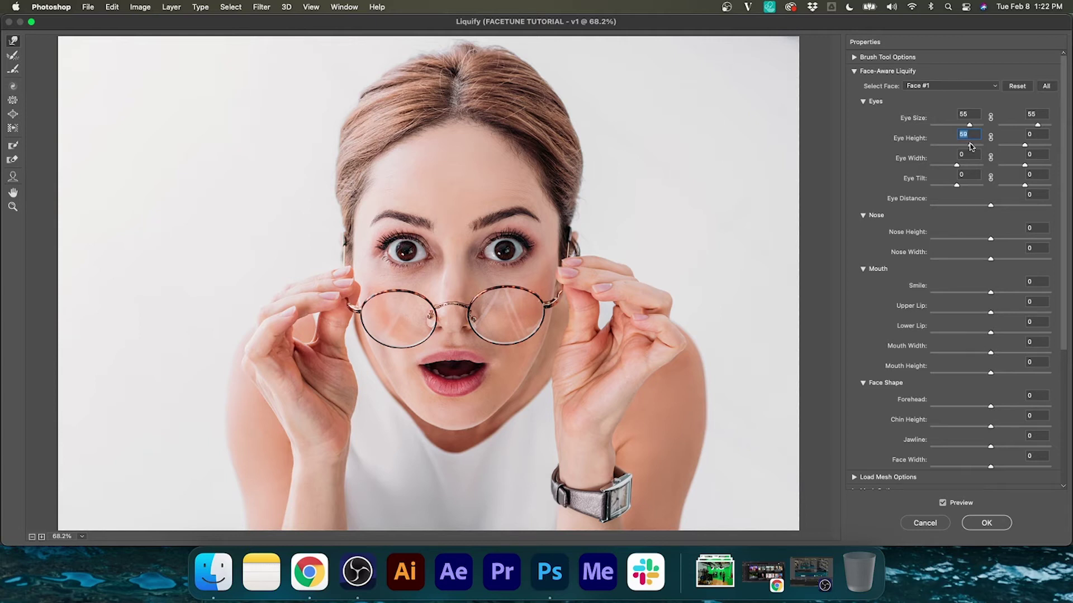
left_click_drag(864, 128, 866, 129)
key("Tab")
type("55")
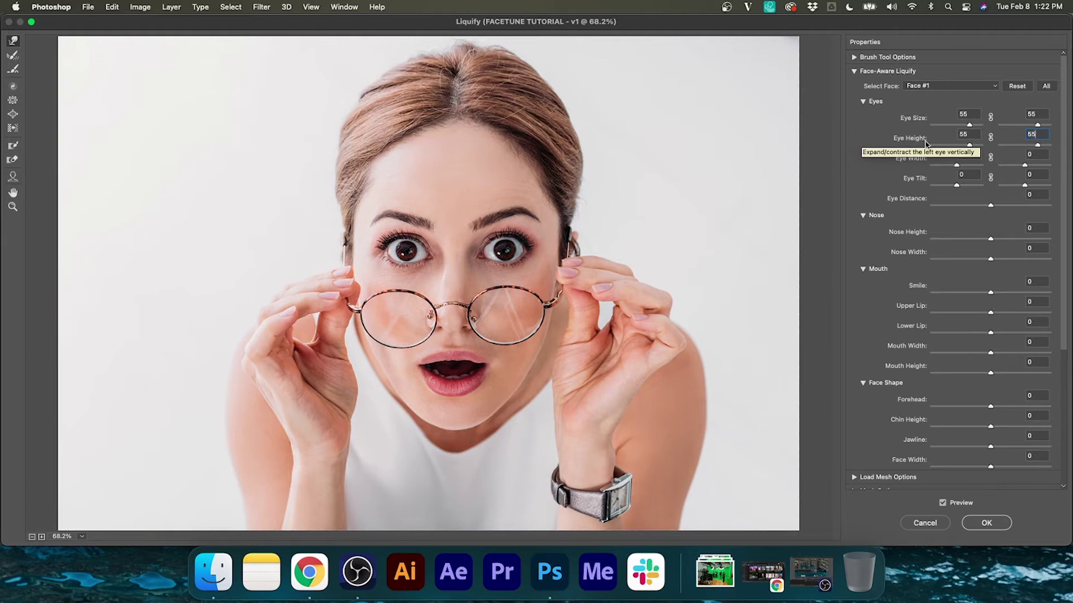
key("shift+Tab")
left_click_drag(956, 165, 965, 165)
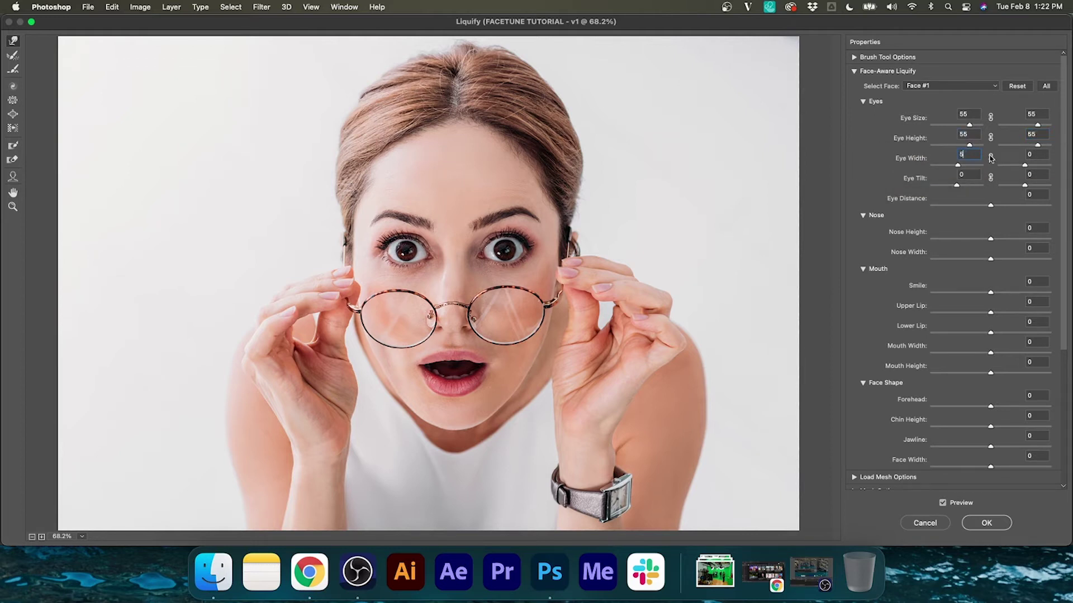
type("555")
key("BackSpace")
type("55")
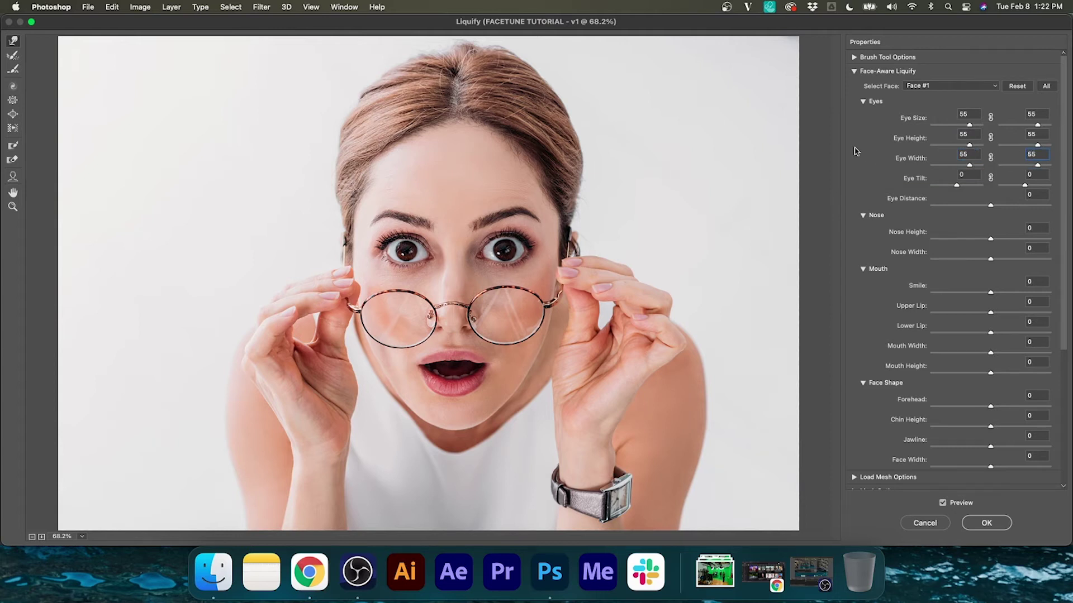
Step: Tilt the eyes to 38 and 100, and reset Nose Height to 0
left_click_drag(957, 188, 943, 190)
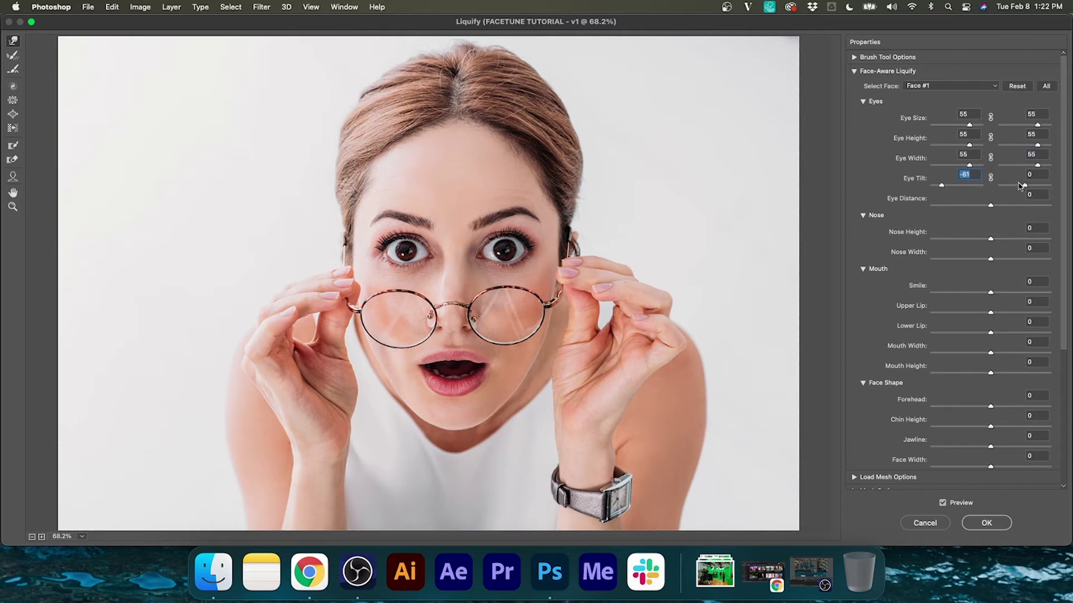
mouse_move(1025, 187)
left_mouse_down()
mouse_move(1012, 190)
mouse_move(1040, 190)
left_mouse_up()
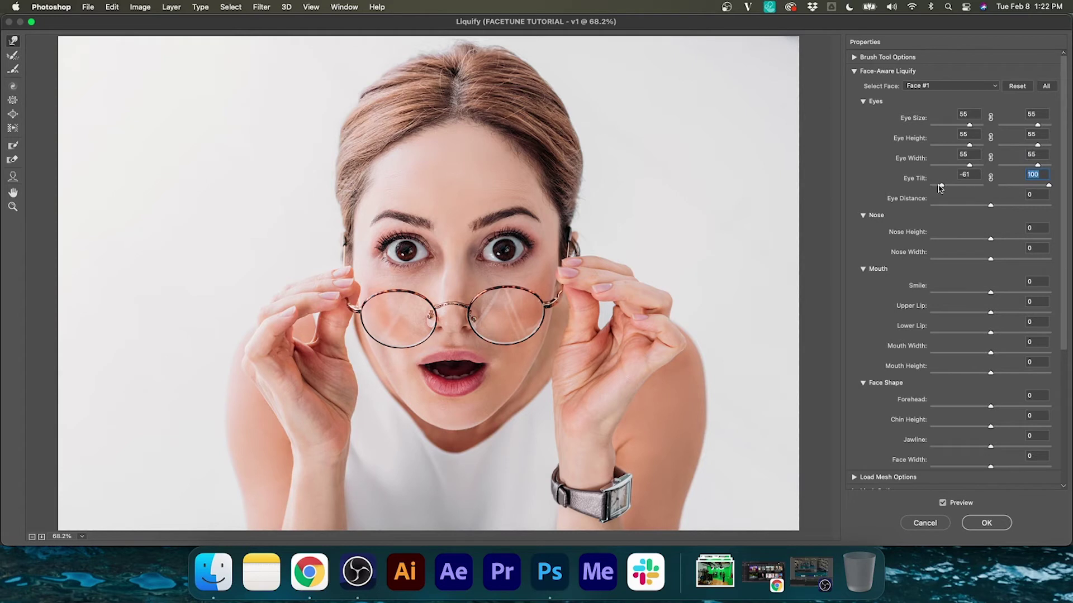
left_click_drag(939, 188, 963, 189)
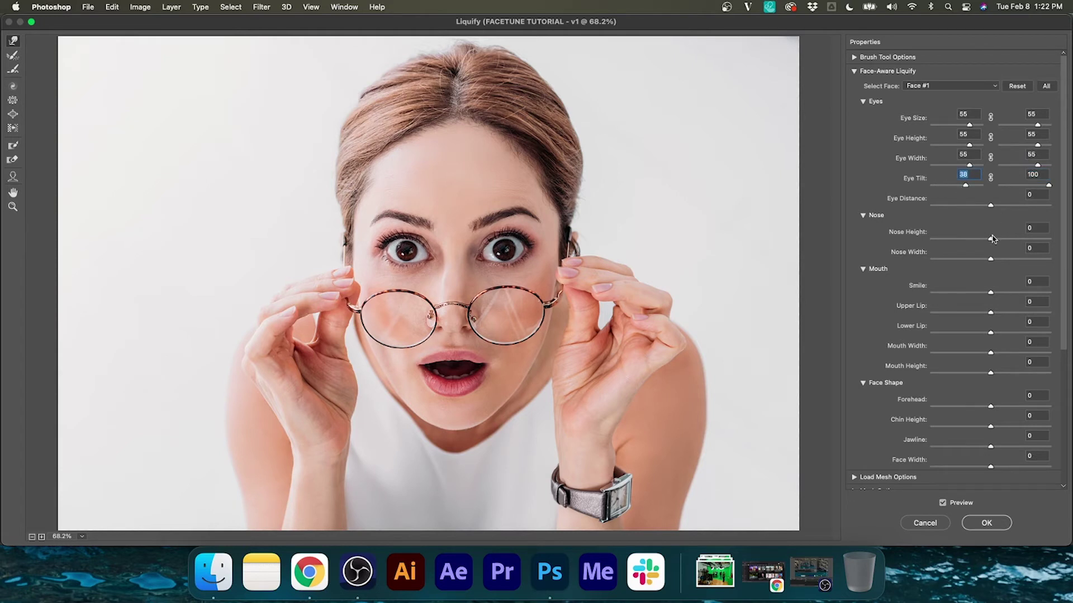
left_click_drag(995, 241, 909, 238)
type("00")
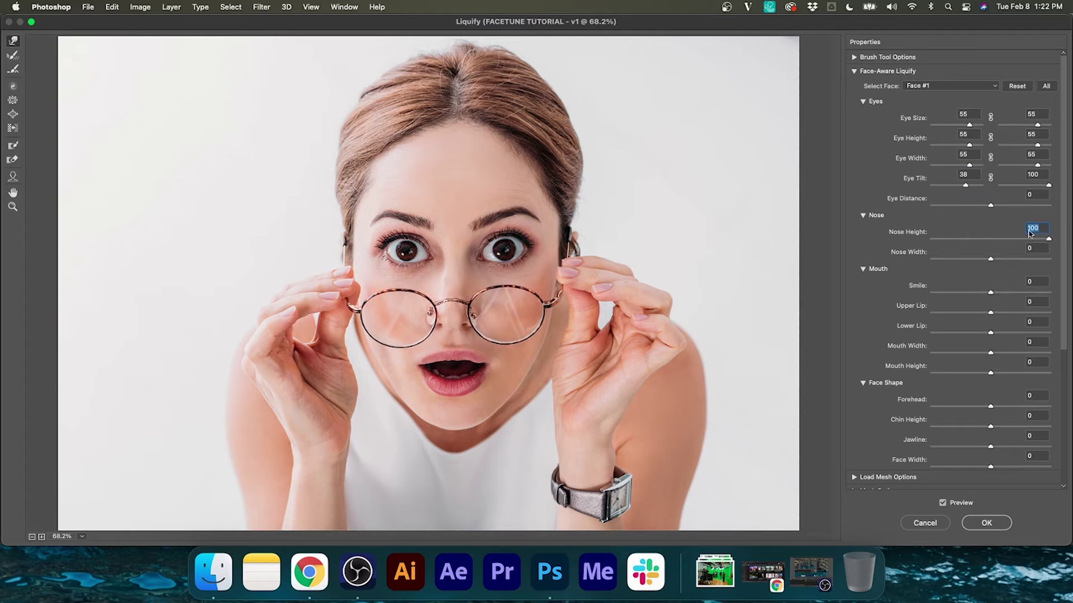
key("Return")
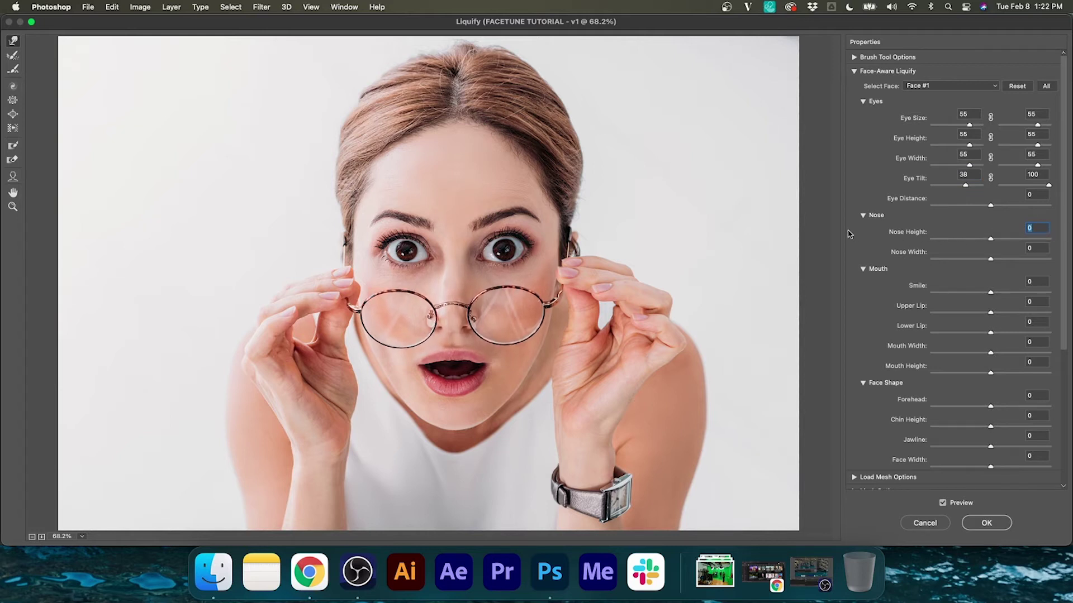
left_click(990, 261)
Step: Set Nose Width -100, Upper Lip 55, Lower Lip -100, and Mouth Width and Height 100
left_click_drag(990, 259, 1070, 292)
left_click_drag(988, 314, 1064, 311)
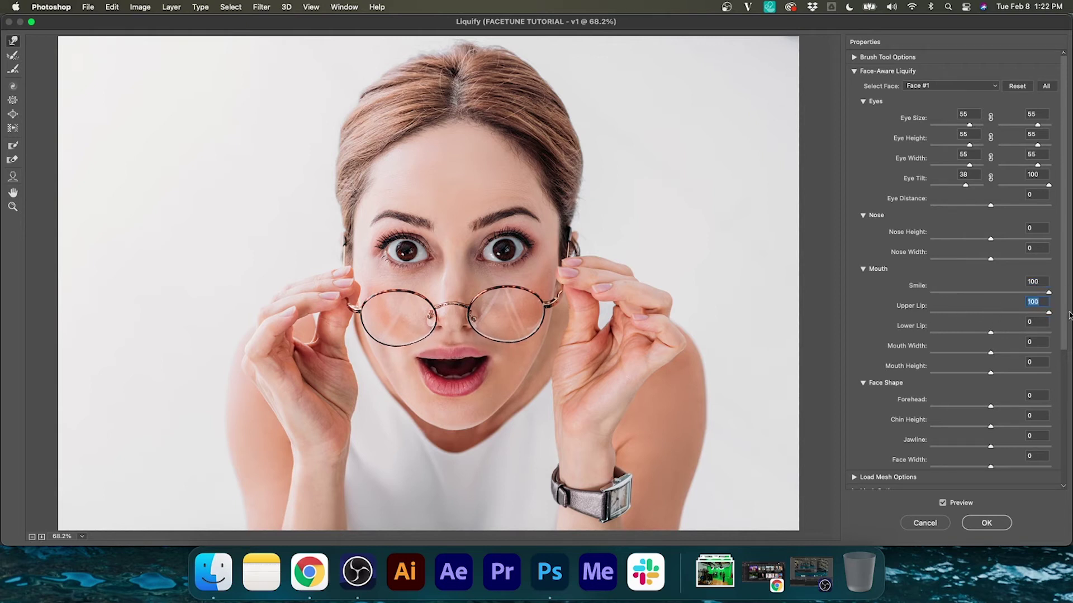
type("55")
left_click_drag(990, 334, 900, 337)
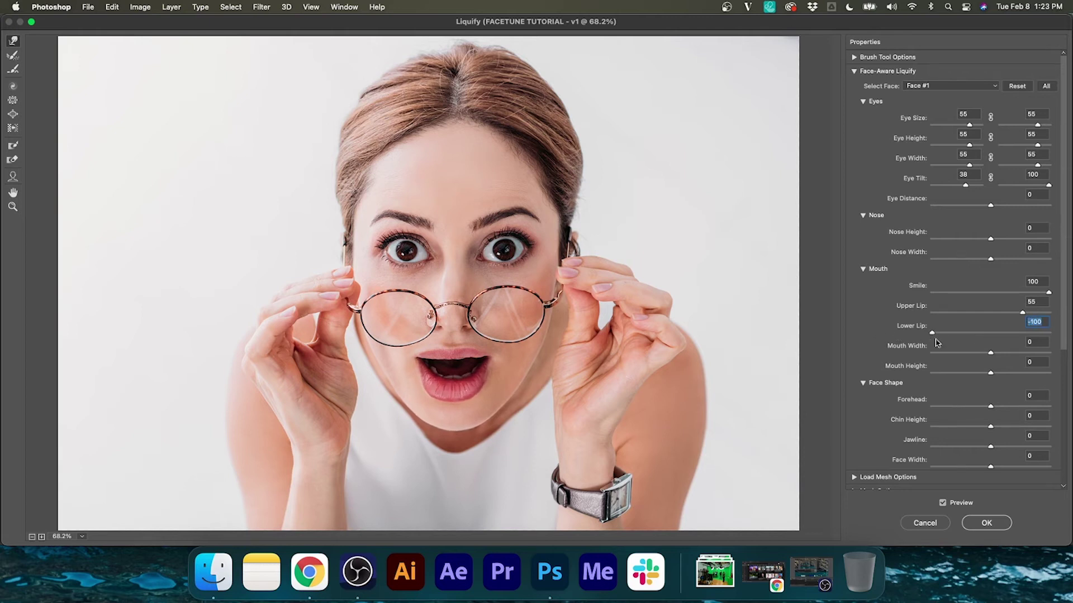
left_click_drag(991, 356, 1065, 353)
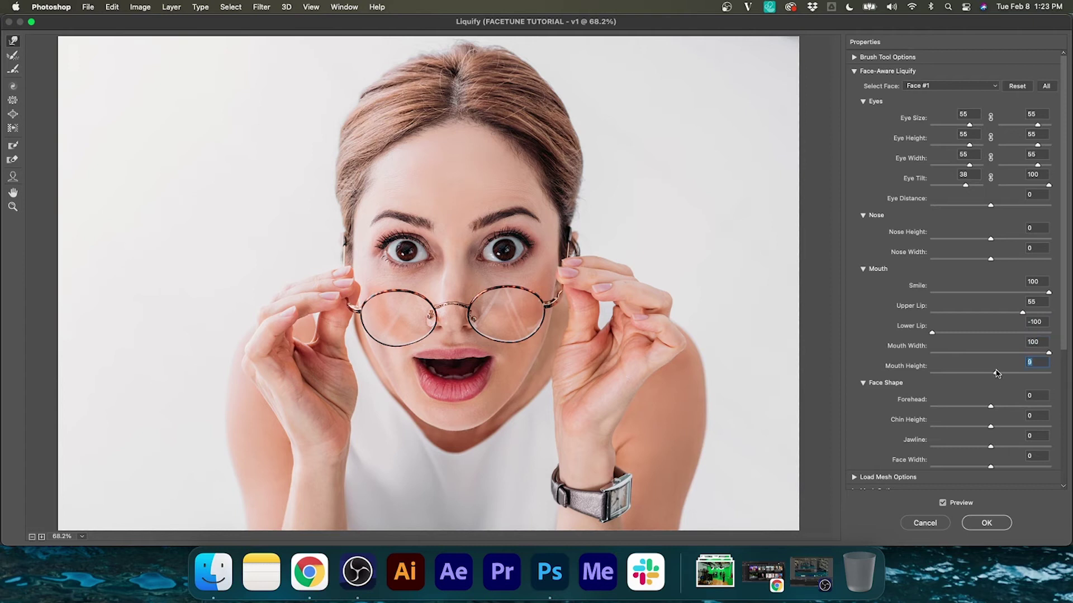
left_click_drag(997, 374, 1070, 366)
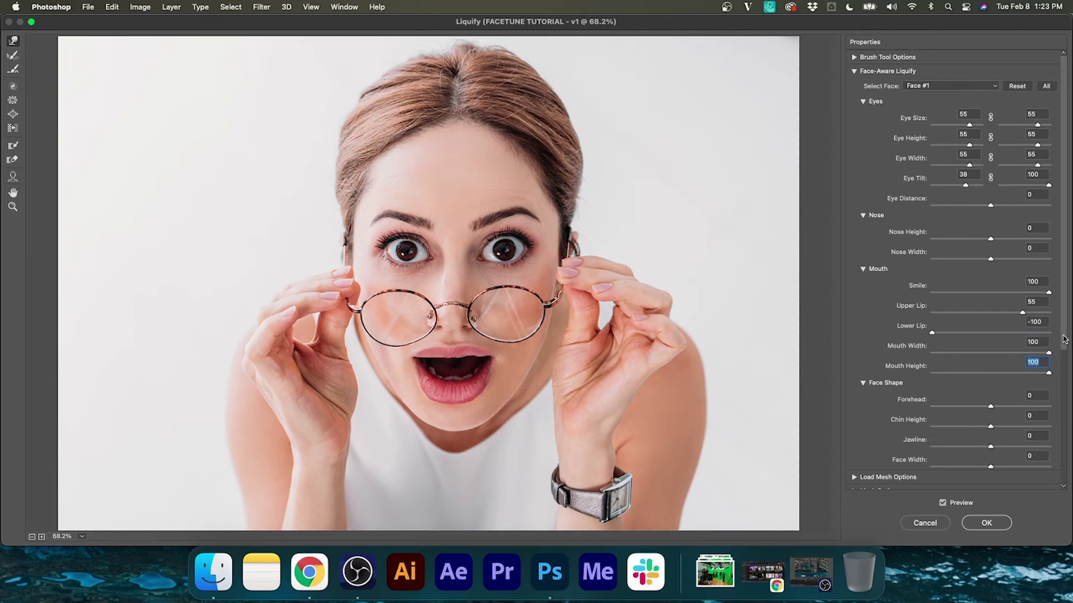
scroll(1063, 339, "down", 5)
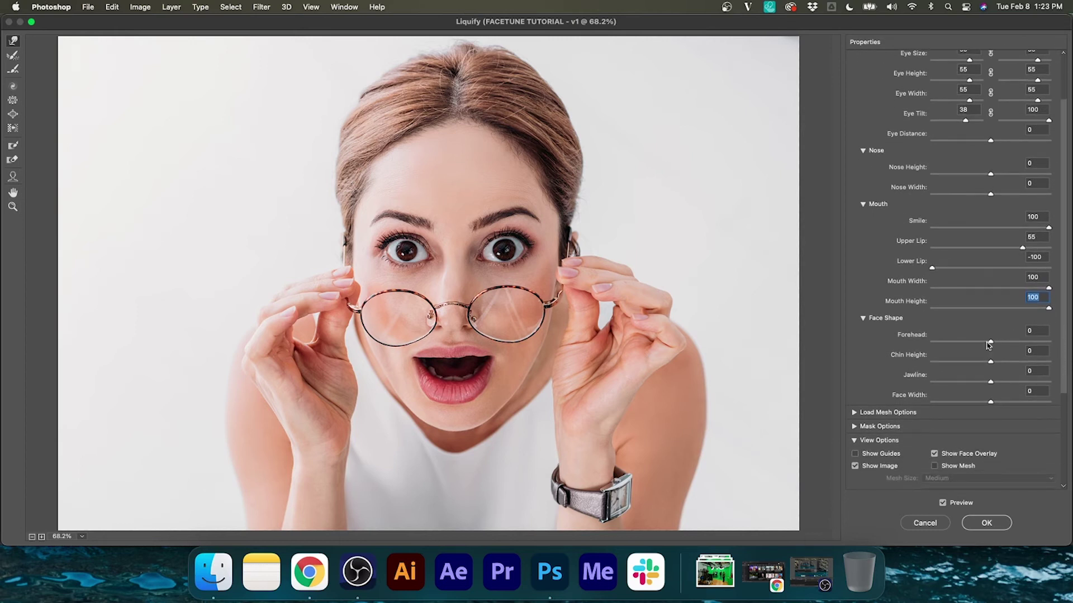
Step: In Face Shape, set Chin Height -100, Jawline -100 and Face Width -58
left_click_drag(990, 345, 1067, 356)
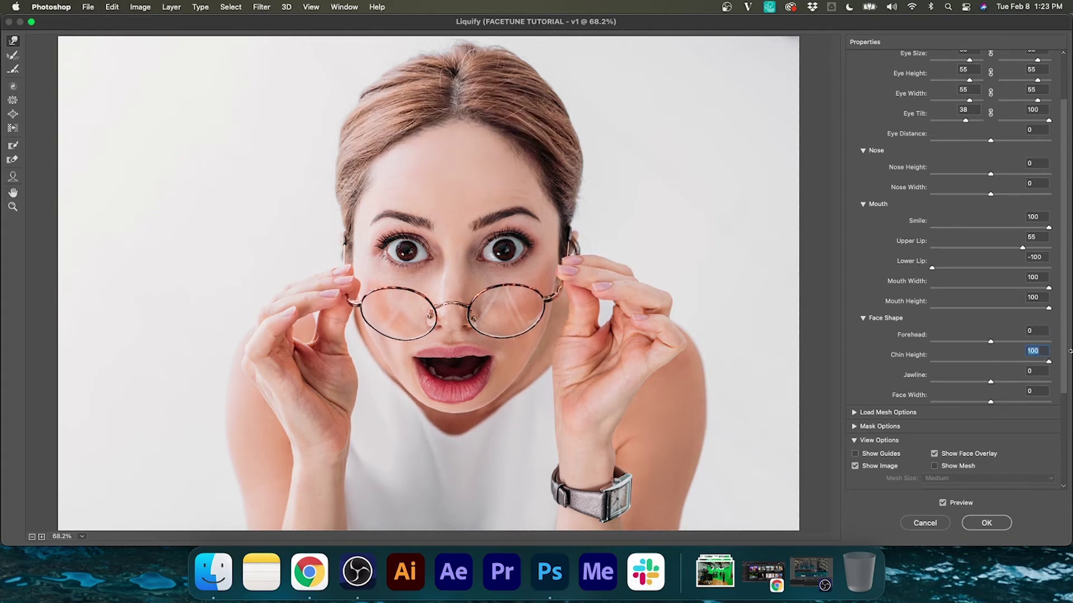
left_click_drag(1047, 364, 991, 363)
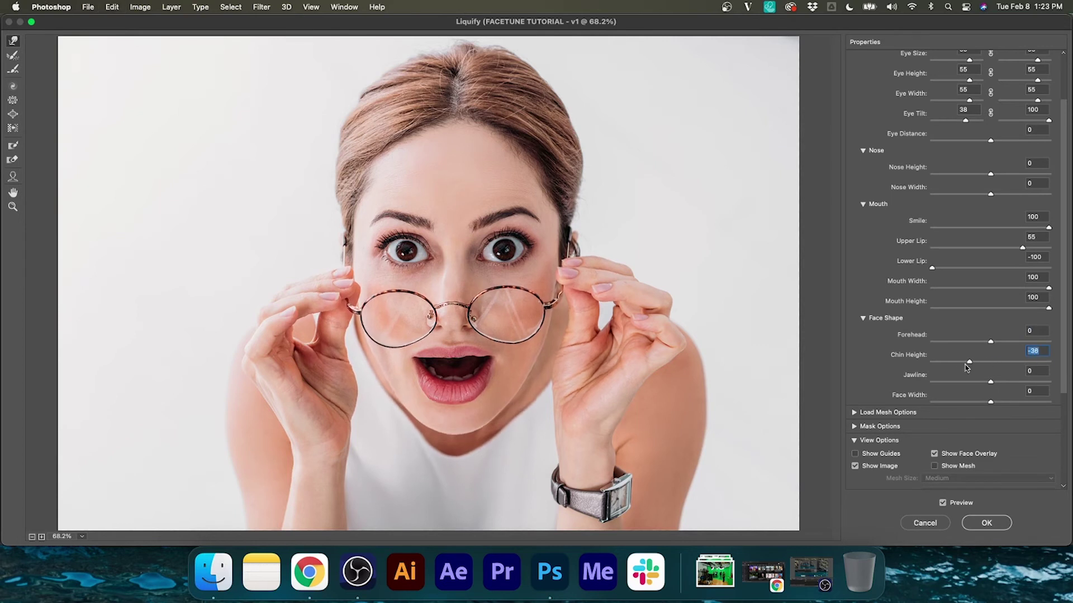
left_click(930, 362)
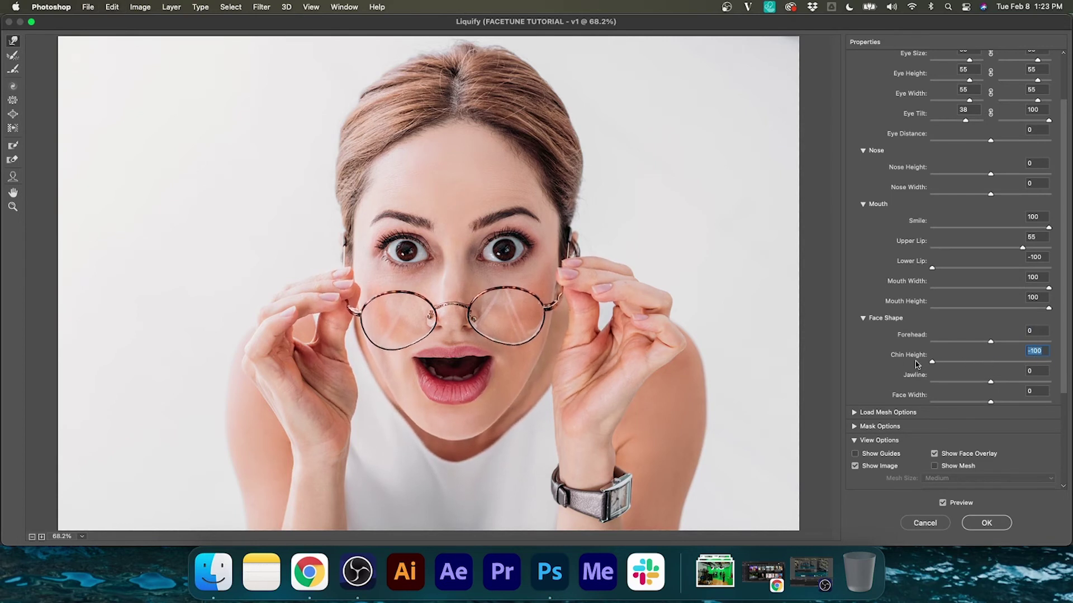
left_click_drag(990, 384, 913, 386)
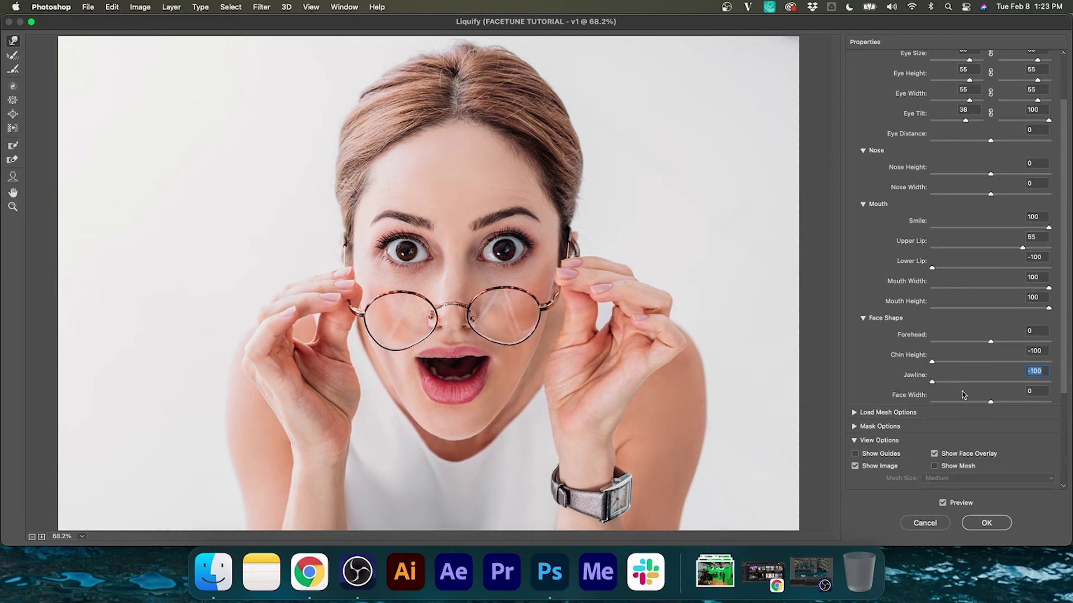
left_click_drag(990, 402, 957, 403)
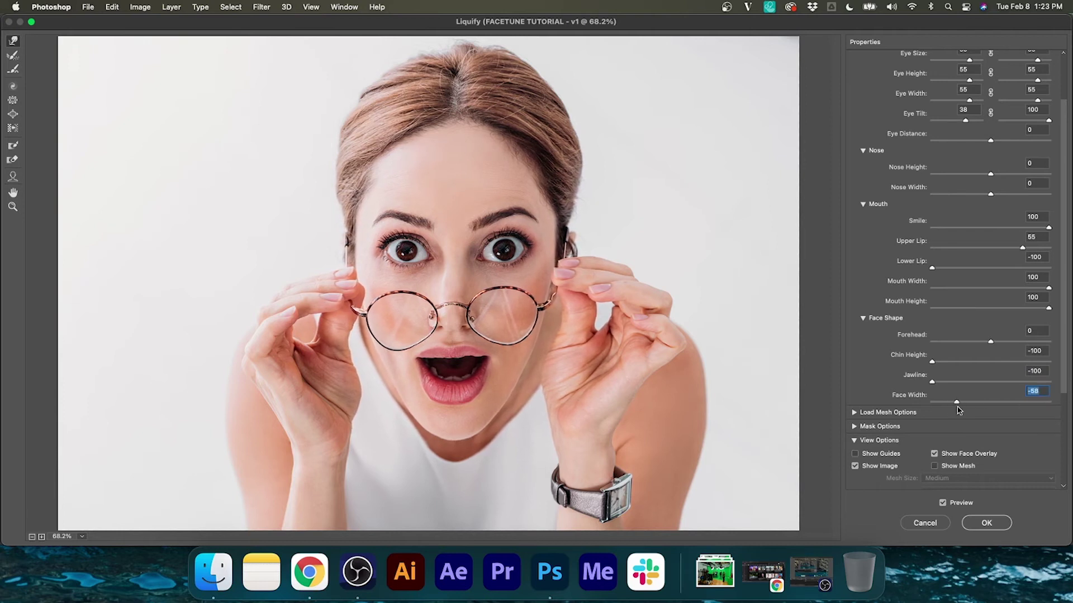
Step: Toggle Preview to compare the original and warped face, then apply Liquify with OK
left_click(943, 504)
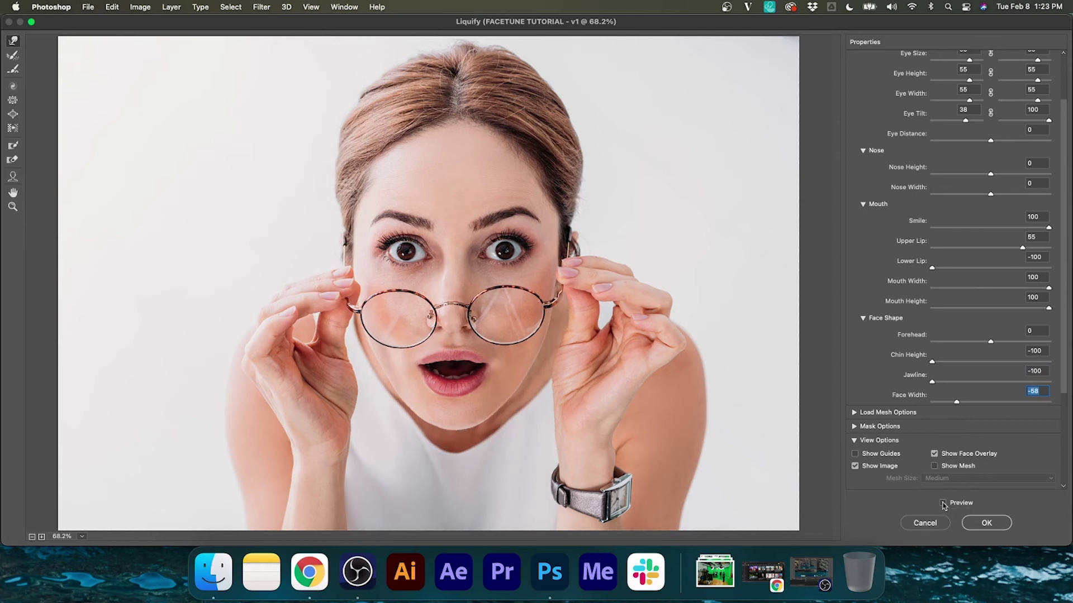
left_click(943, 504)
left_click(943, 504)
left_click(942, 504)
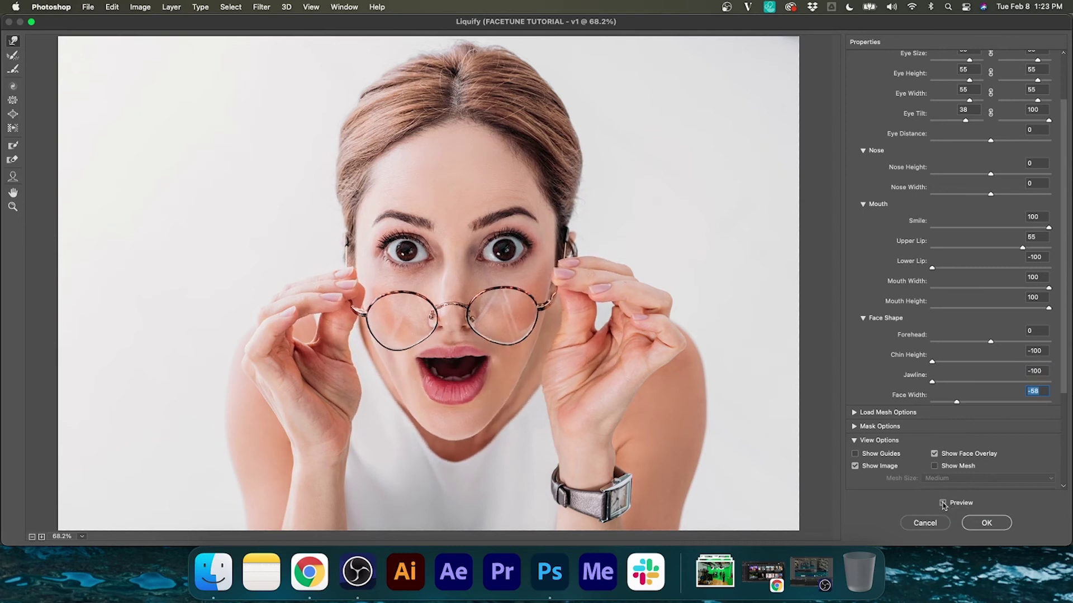
left_click(943, 504)
left_click(943, 504)
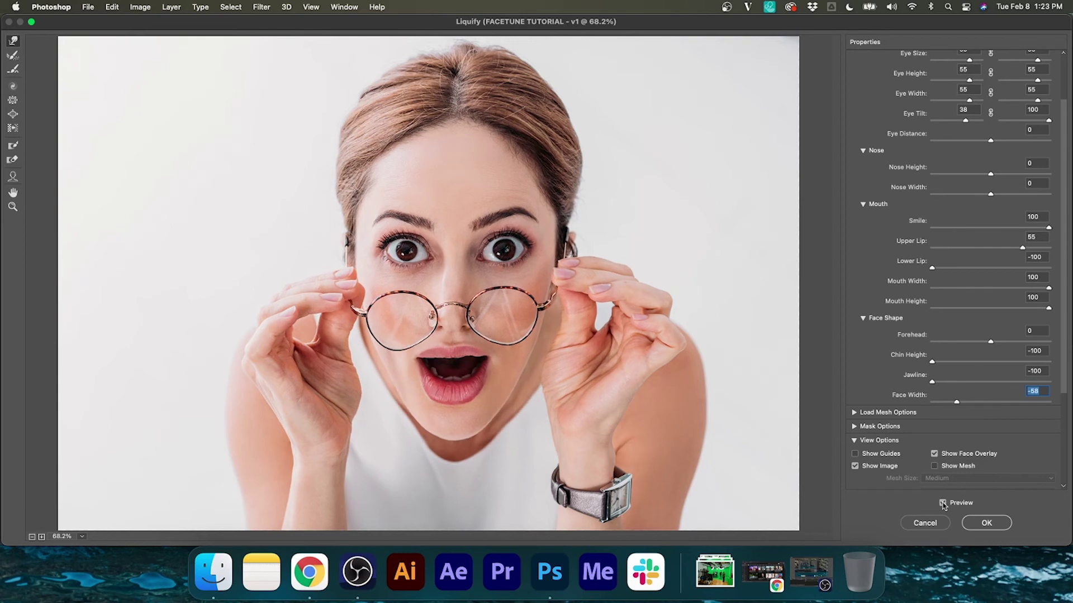
left_click(986, 523)
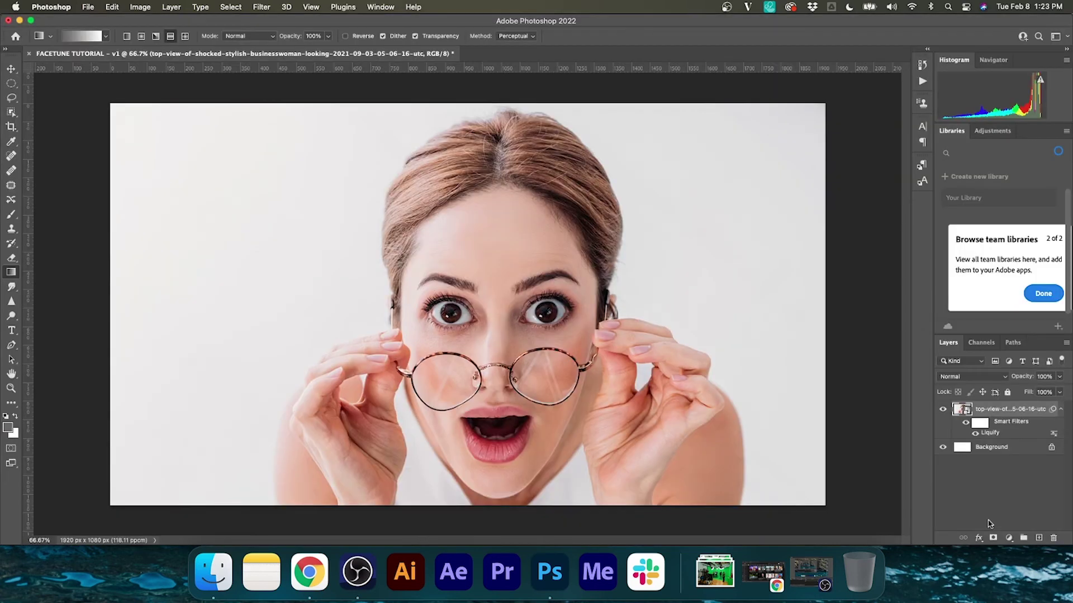